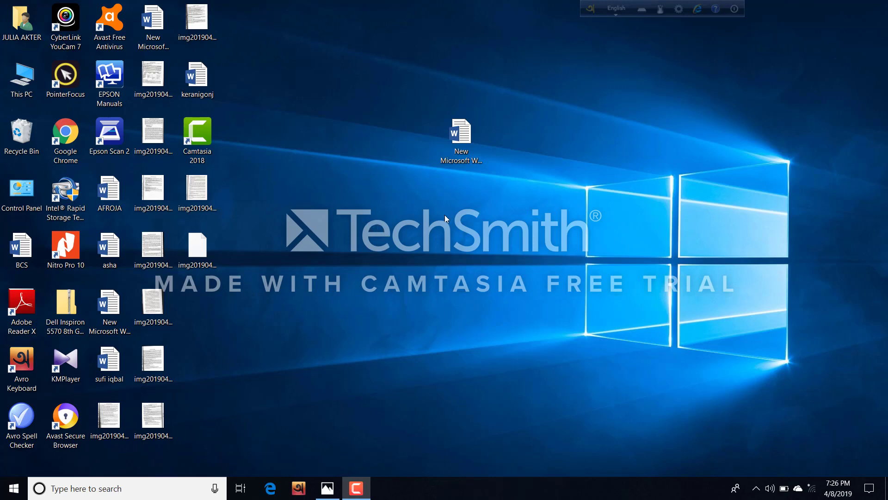
Open the new blank Word document, dismiss the activation notice, and set the font size to 28.
double_click(470, 142)
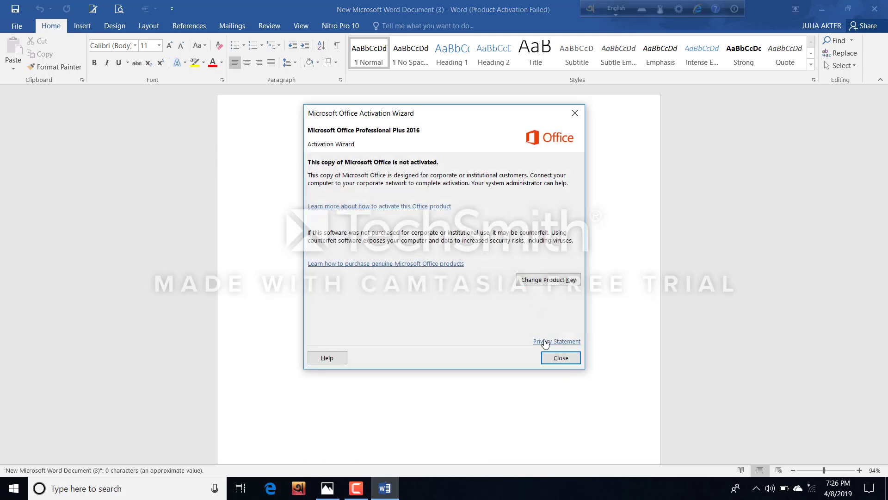
left_click(560, 359)
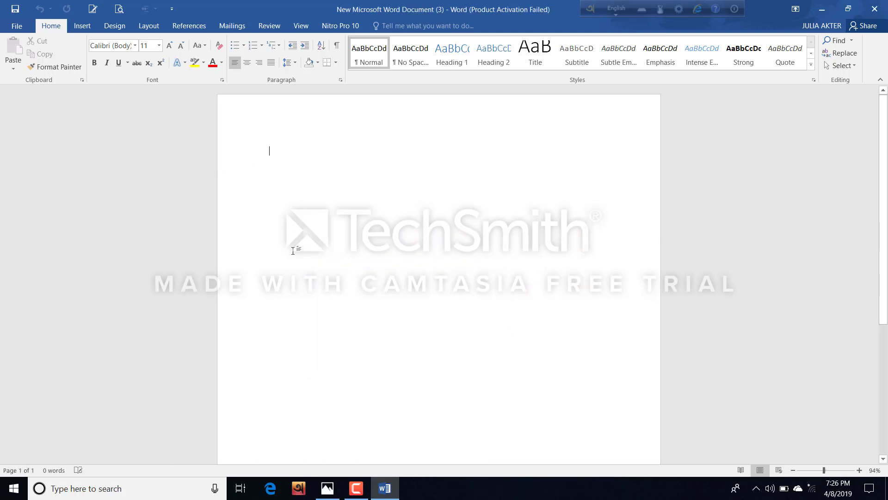
left_click(160, 45)
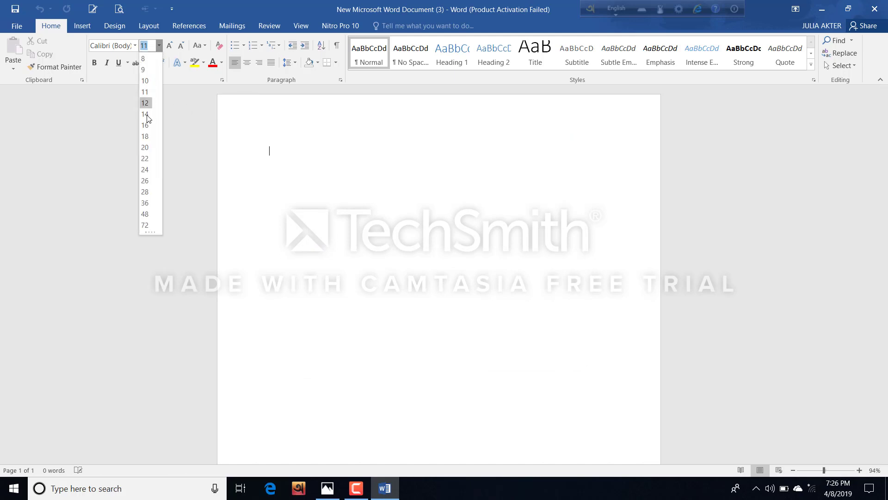
left_click(150, 191)
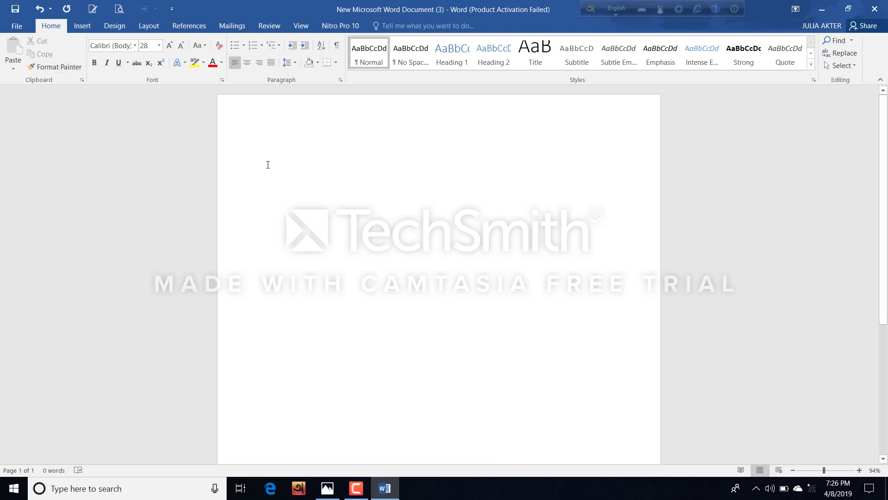
Insert an empty equation on the page and show the fraction layout options.
left_click(83, 26)
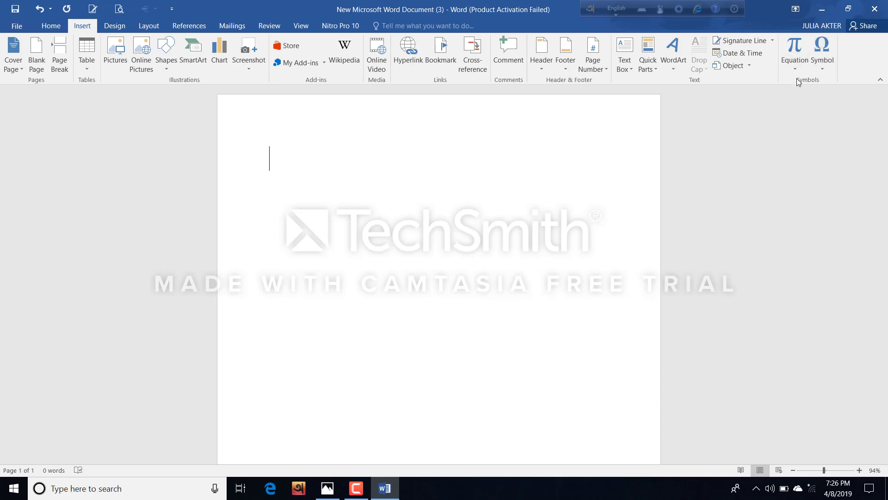
left_click(793, 51)
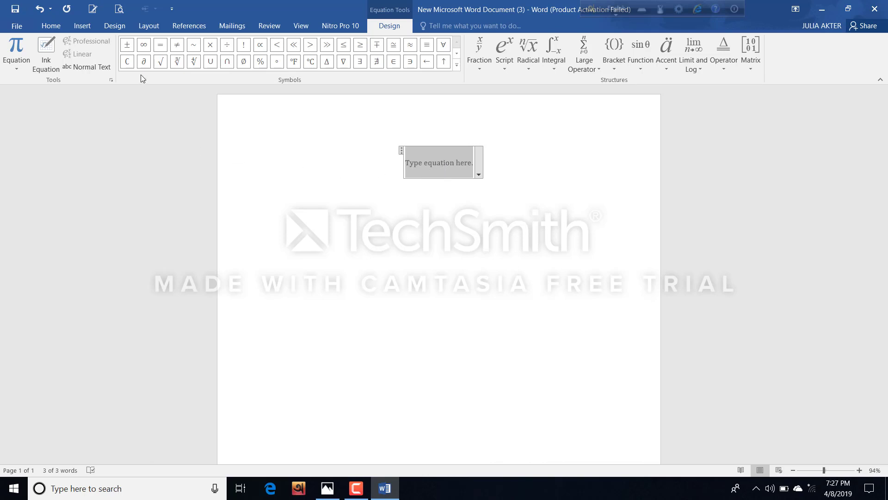
mouse_move(479, 53)
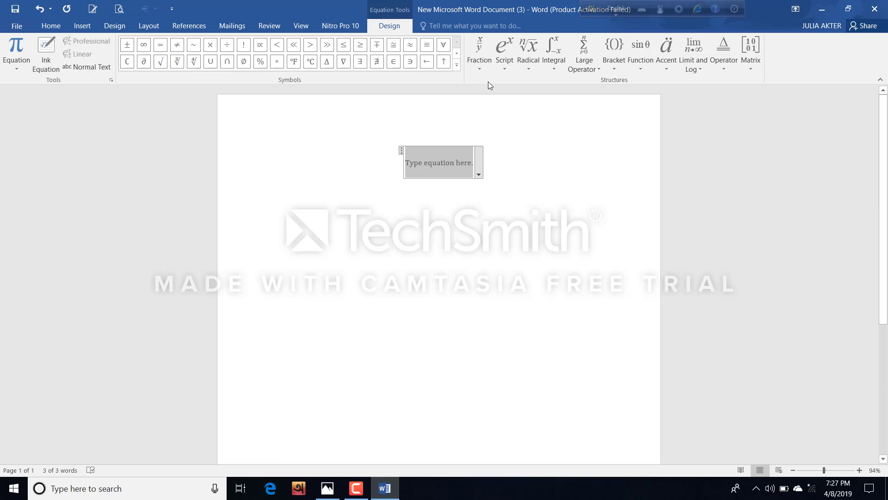
left_click(478, 55)
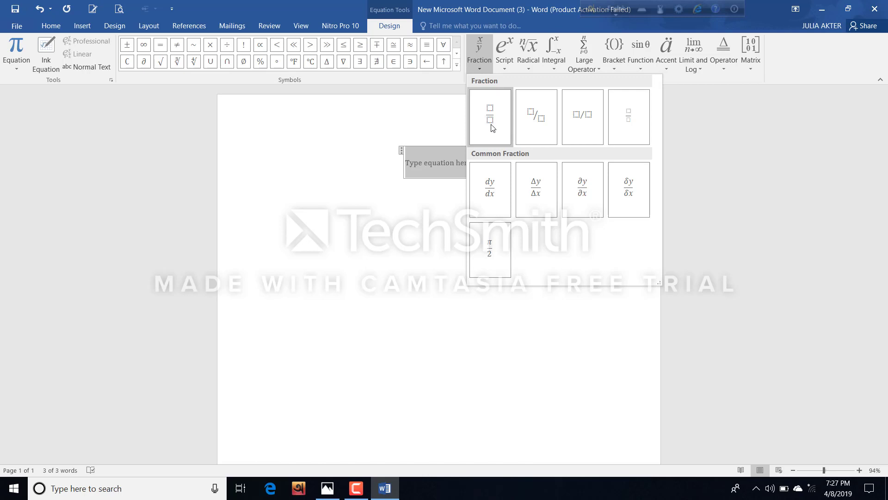
Build a stacked fraction with numerator 10 and denominator 5, then exit the equation.
left_click(491, 124)
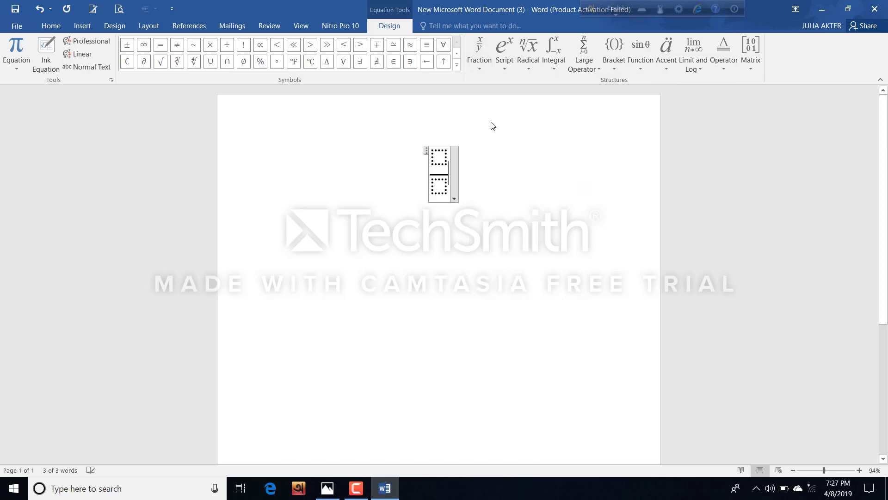
left_click(439, 158)
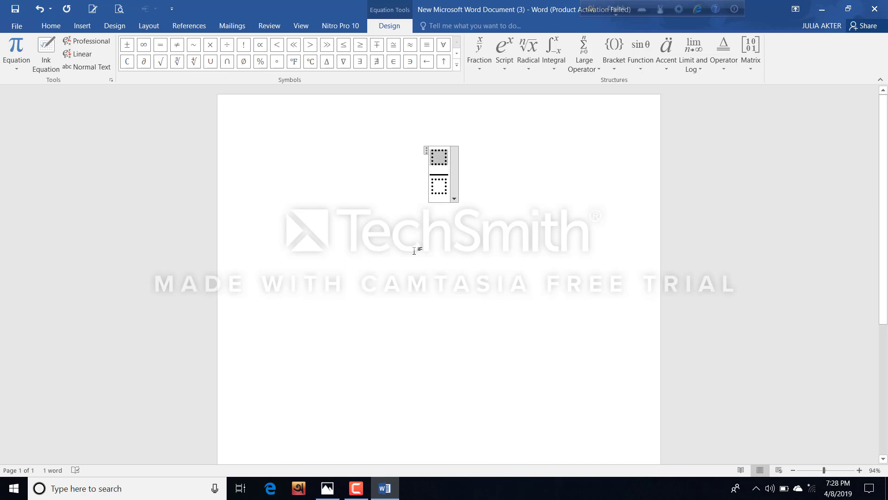
type("10")
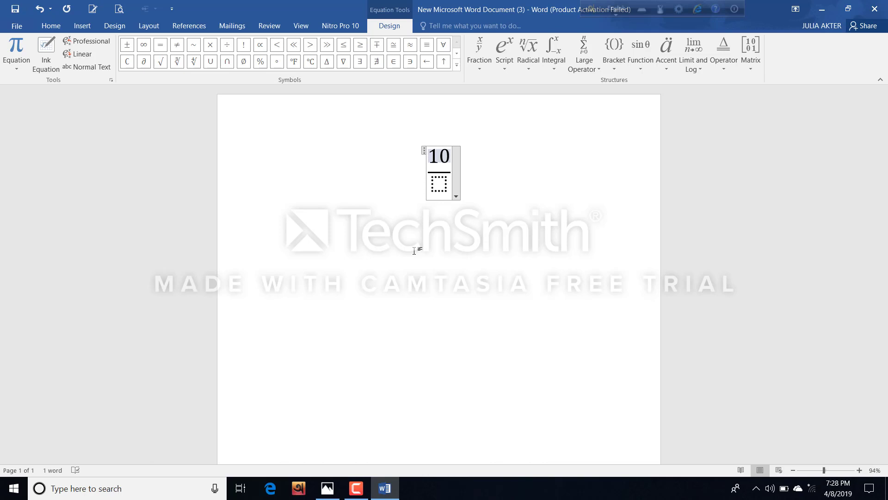
key("Down")
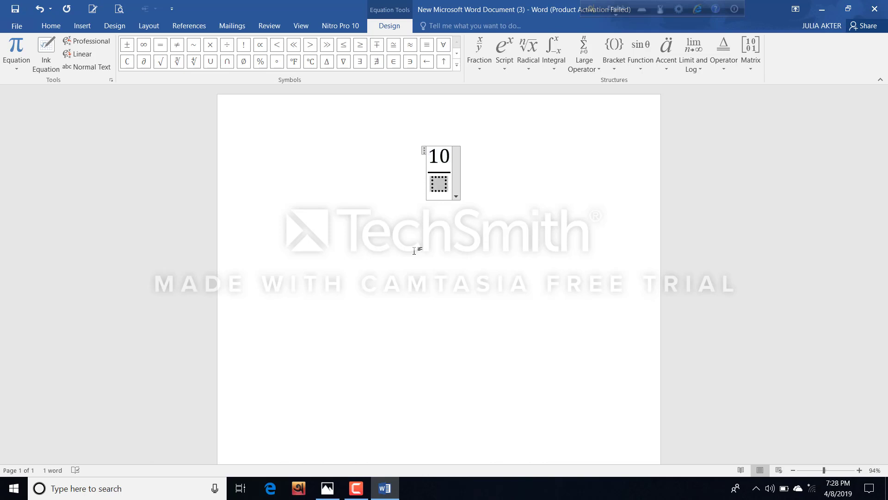
type("5")
left_click(506, 185)
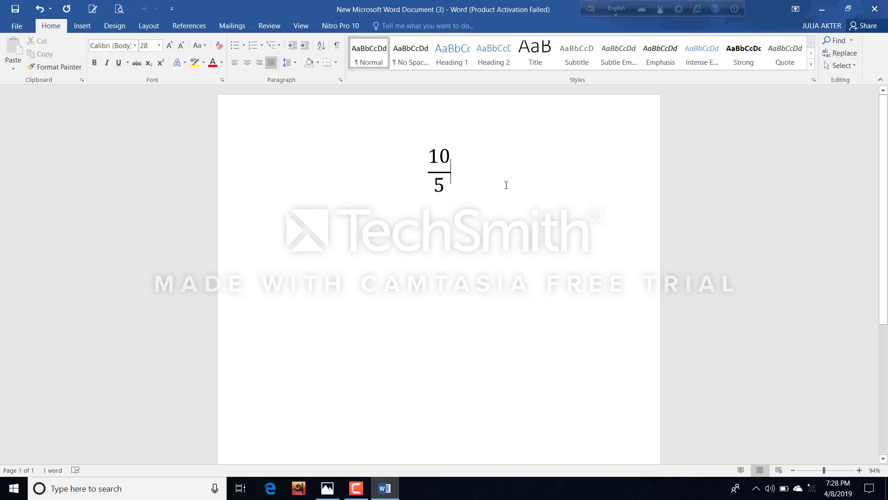
On a new line, add a second equation holding the skewed fraction 2/1.
key("Return")
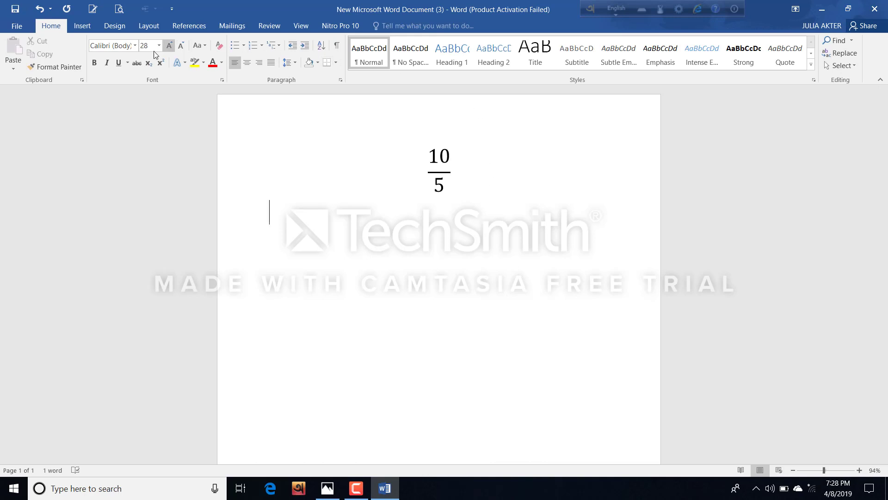
left_click(78, 26)
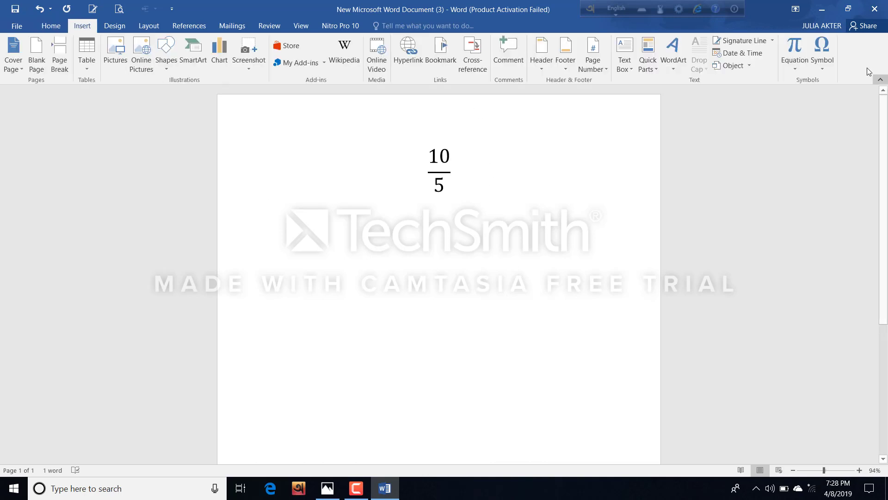
left_click(797, 50)
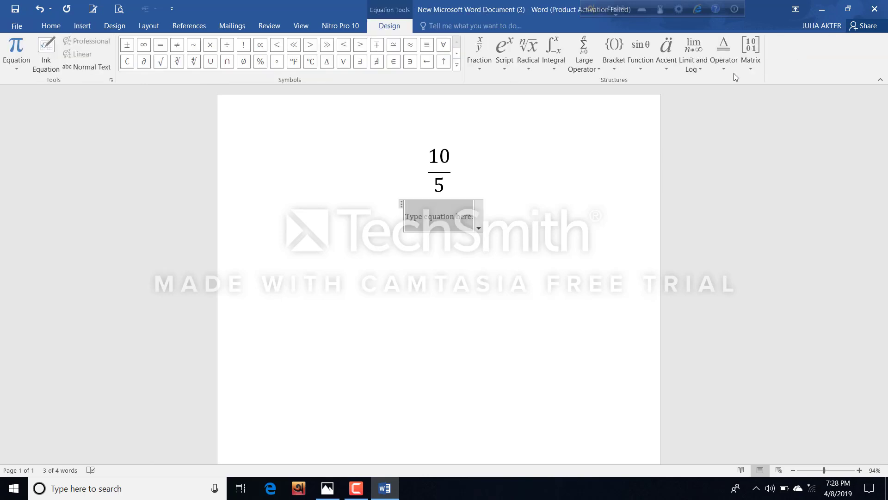
left_click(477, 51)
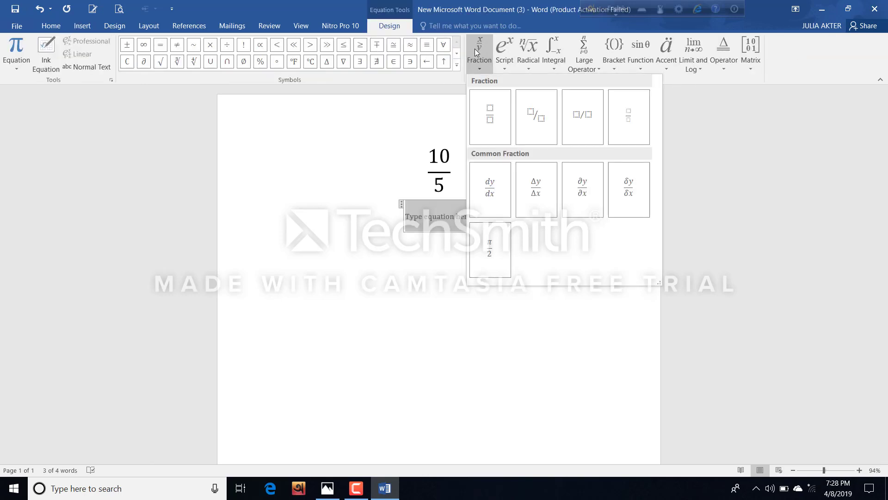
left_click(532, 122)
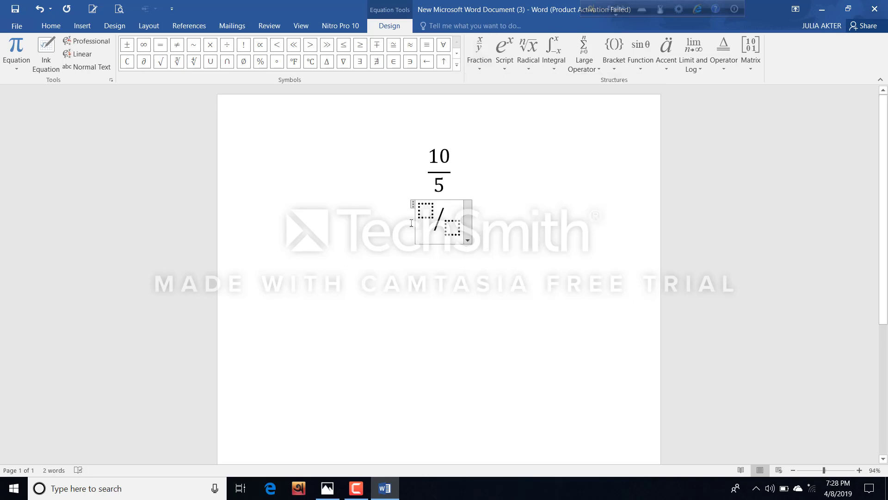
left_click(425, 211)
type("2")
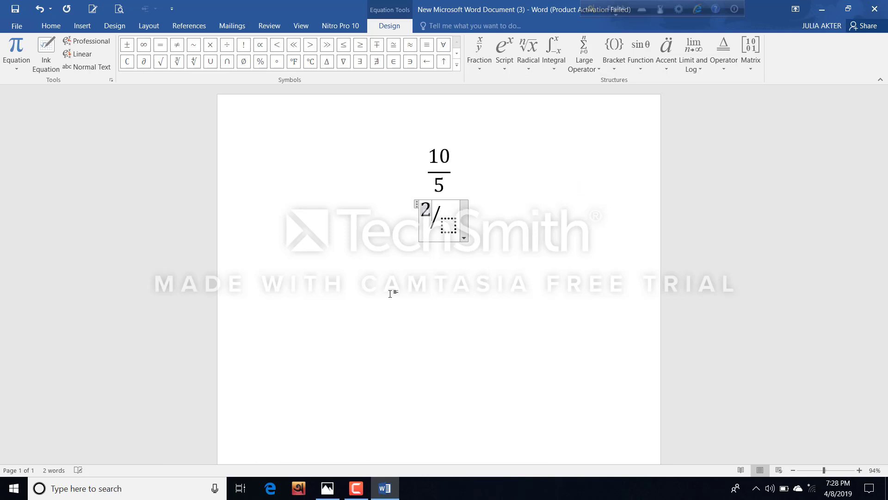
key("Right")
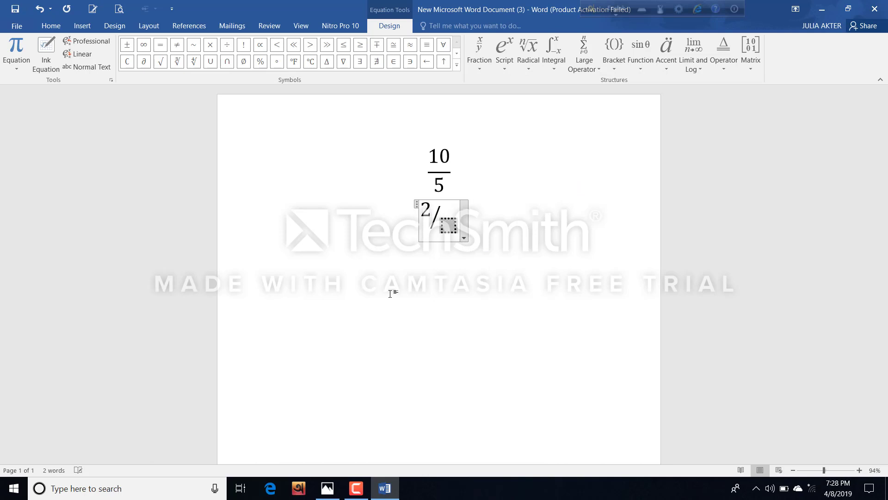
type("1")
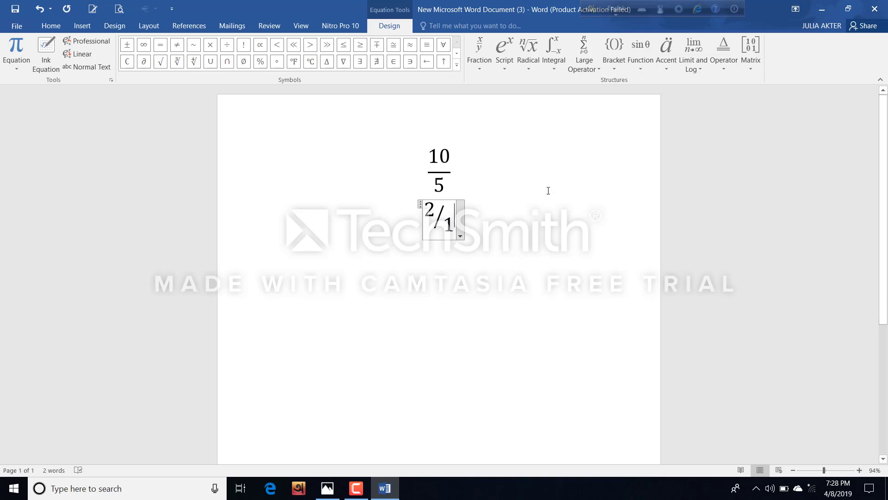
left_click(516, 220)
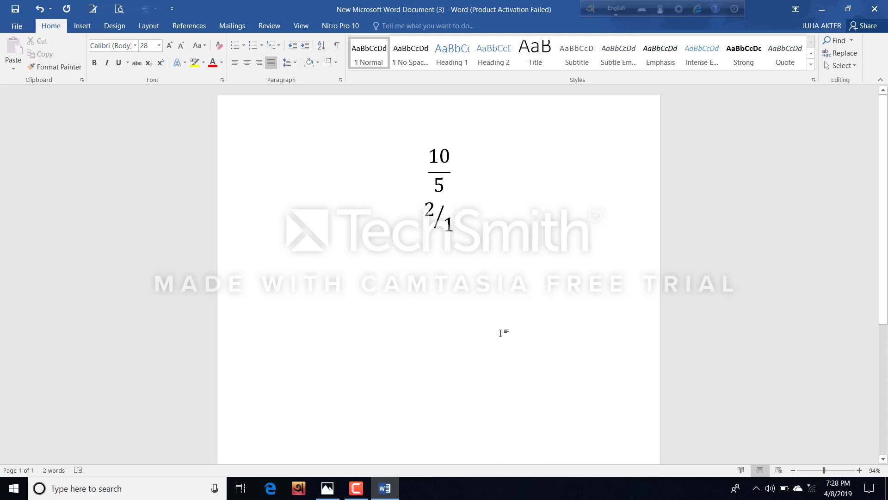
On a new line, add a third equation with the stacked fraction 10−2 over 5.
key("Return")
left_click(82, 28)
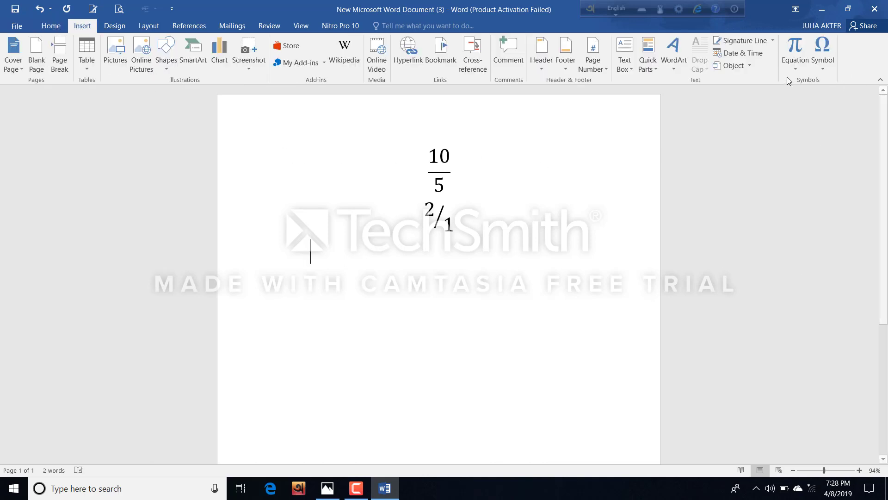
left_click(796, 45)
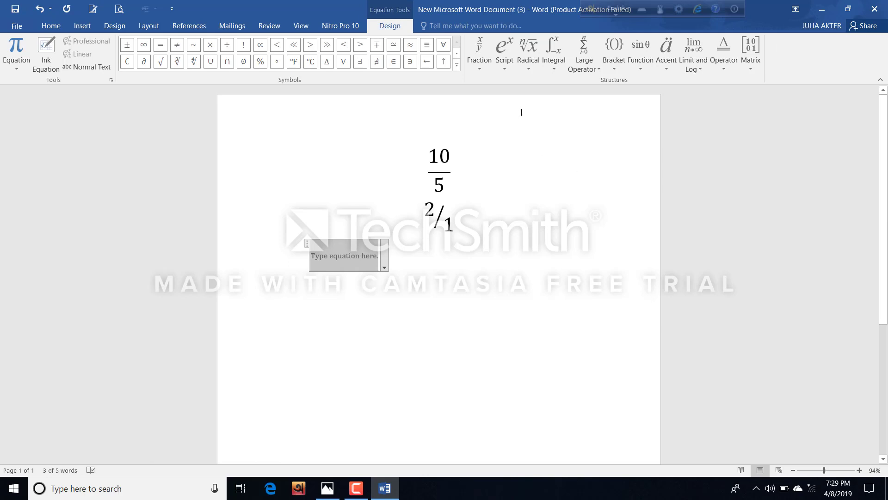
left_click(479, 53)
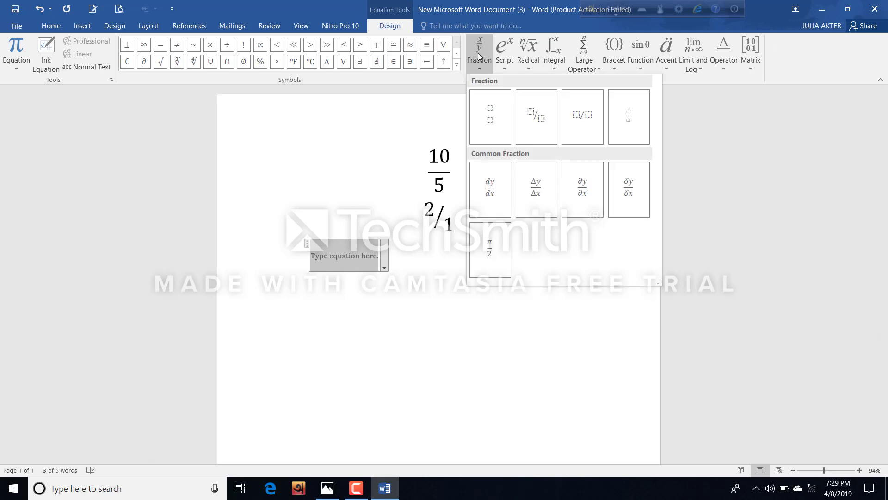
left_click(494, 116)
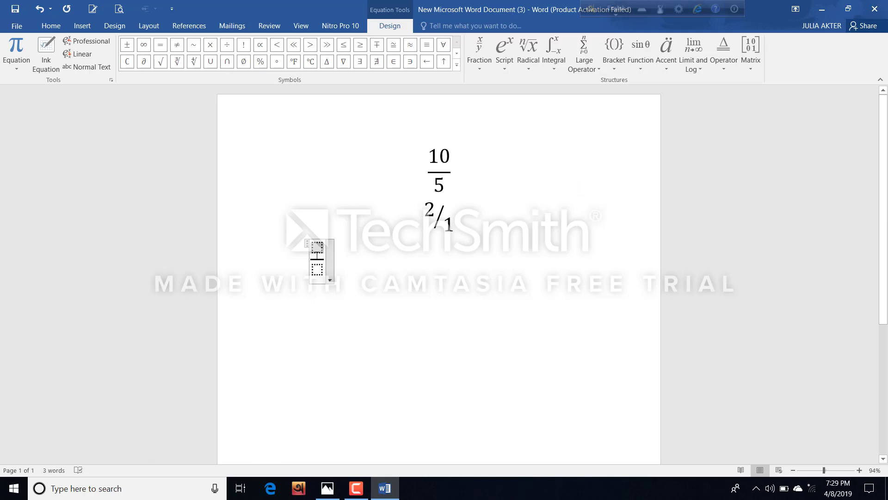
left_click(202, 497)
type("10")
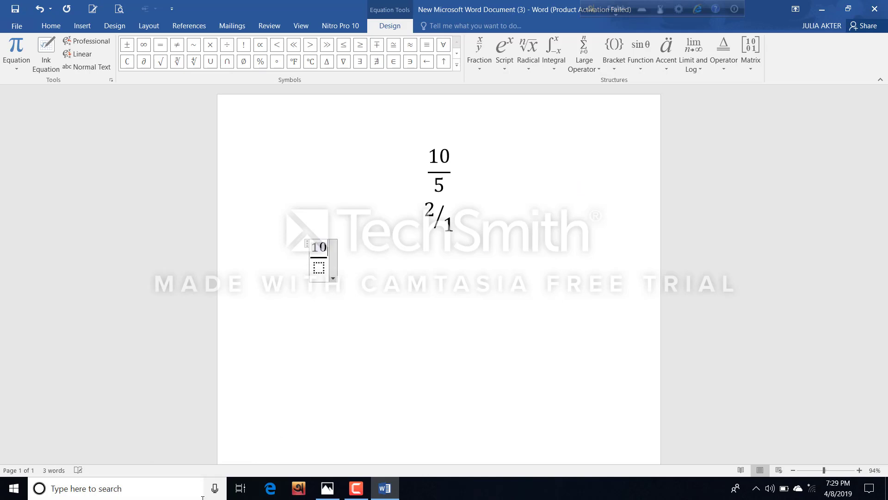
type("-")
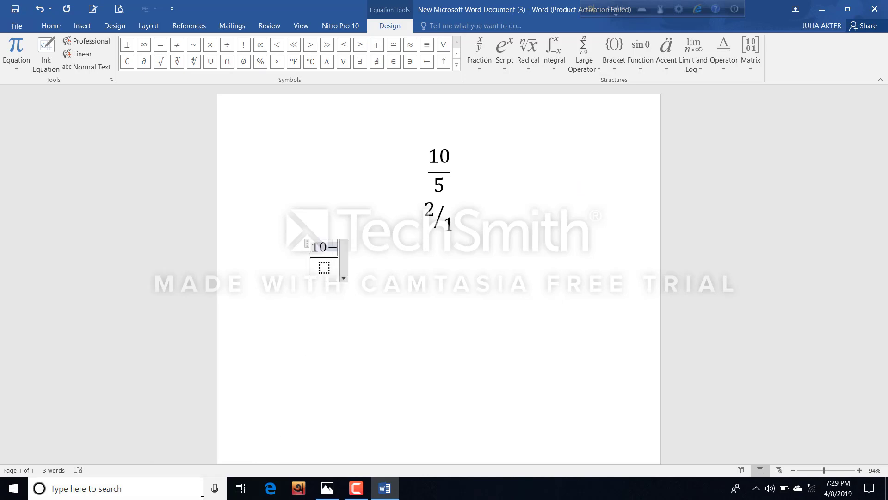
type("2")
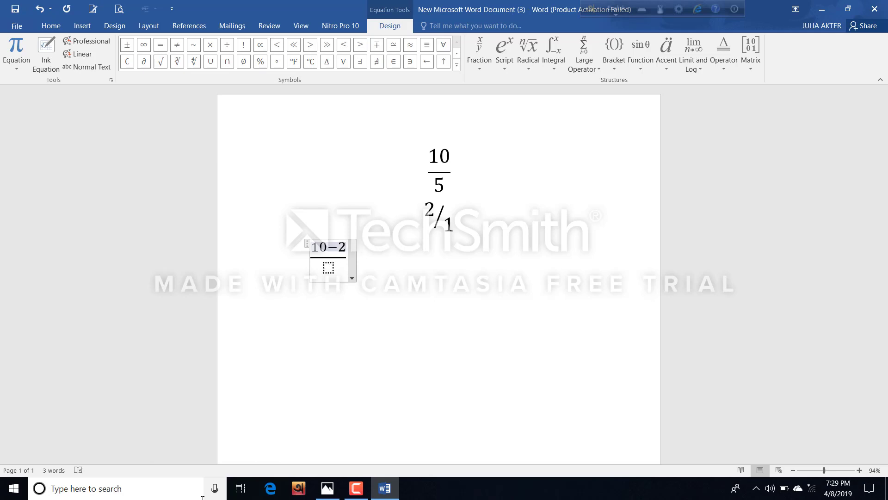
key("Down")
type("5")
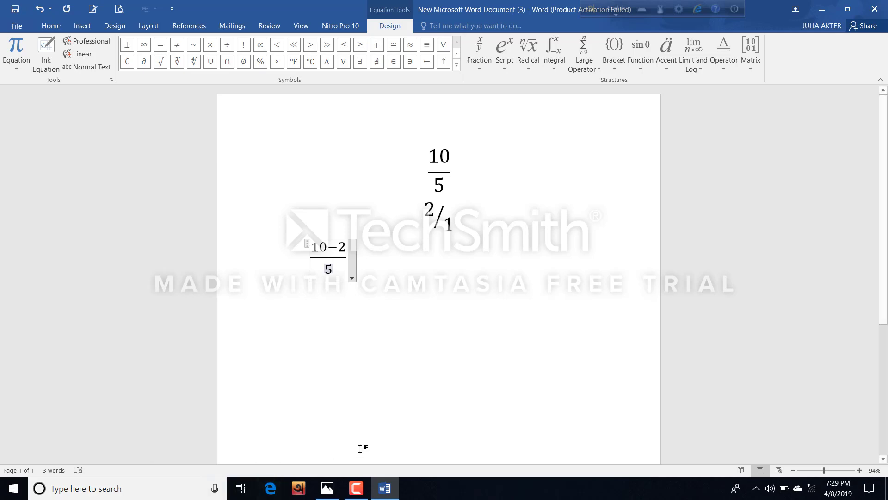
key("Up")
left_click(393, 266)
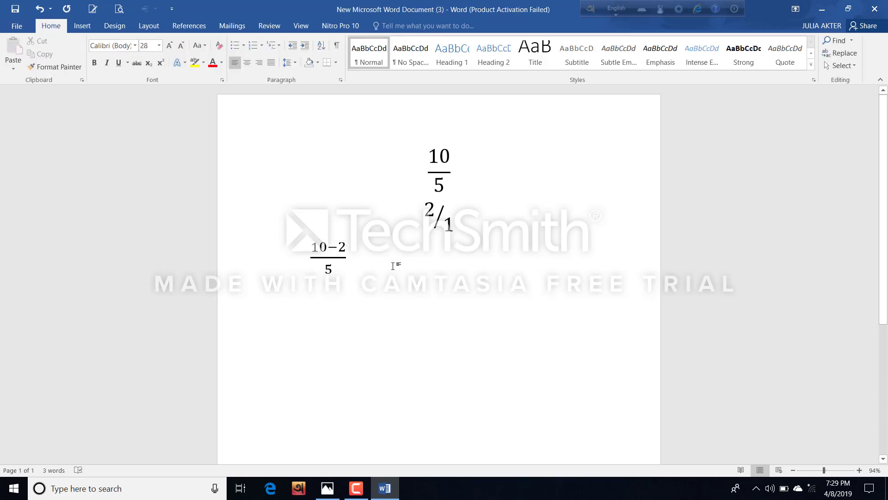
Start a new line below the 10−2/5 equation and switch Avro Keyboard input to Bangla.
key("Return")
left_click(619, 11)
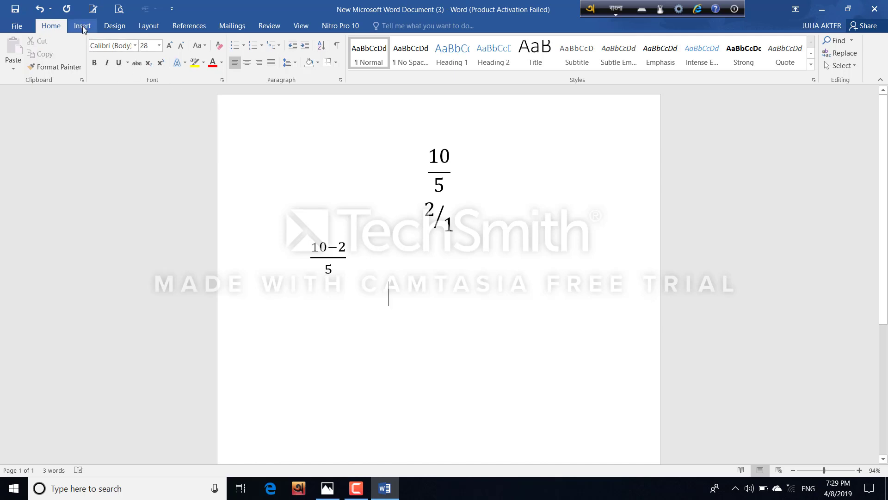
Insert a fourth equation from the dy/dx fraction template and clear its dy numerator.
left_click(82, 26)
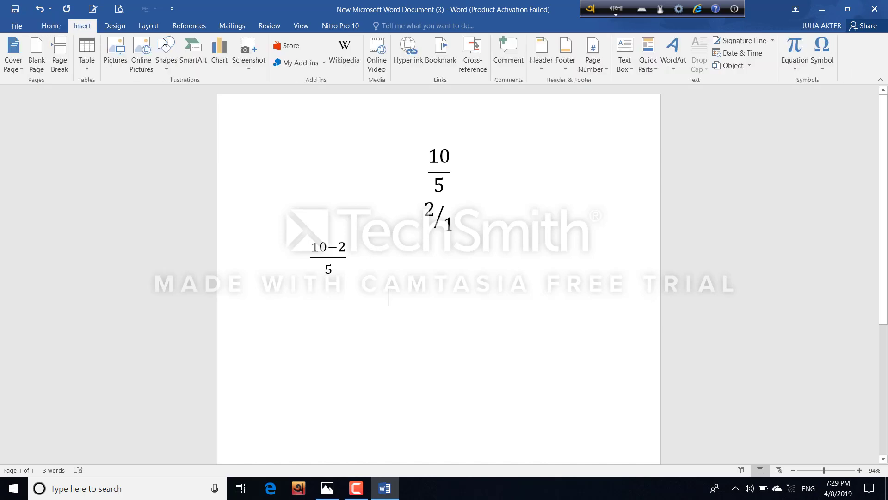
left_click(793, 44)
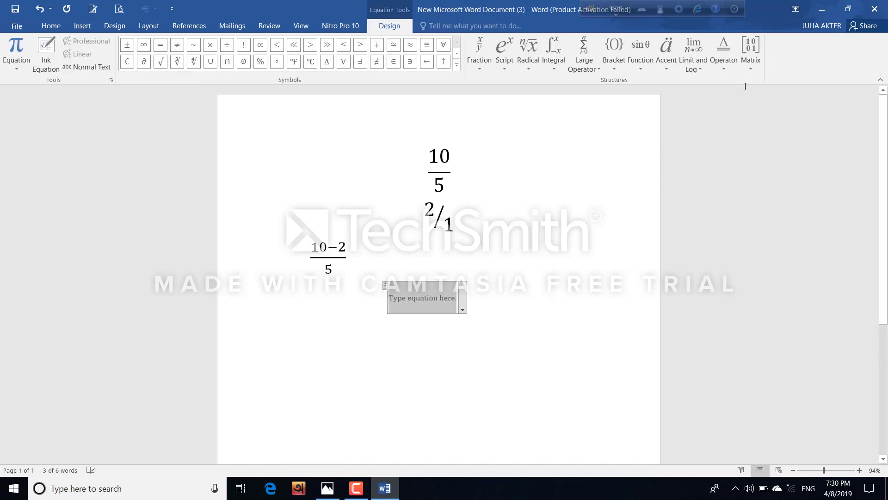
left_click(478, 49)
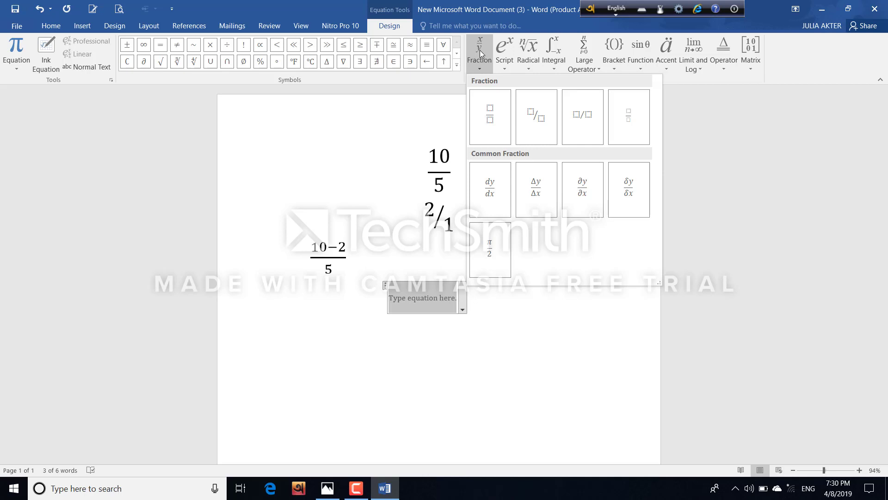
left_click(491, 196)
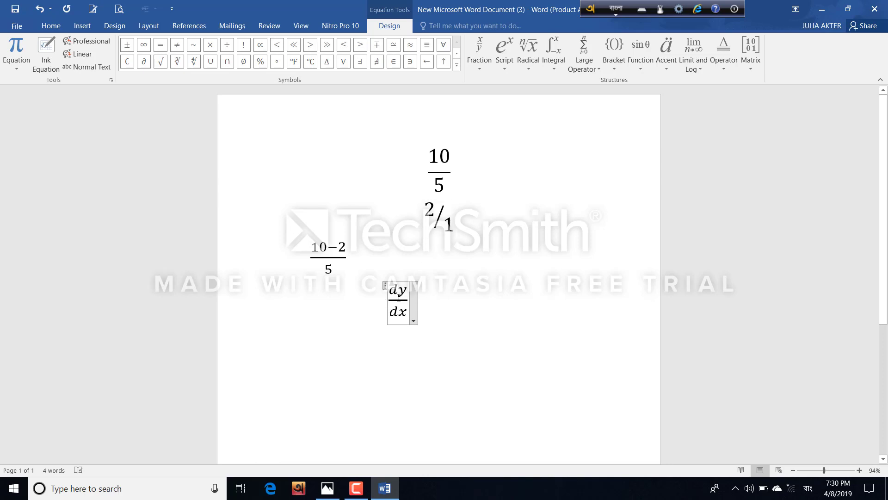
double_click(405, 290)
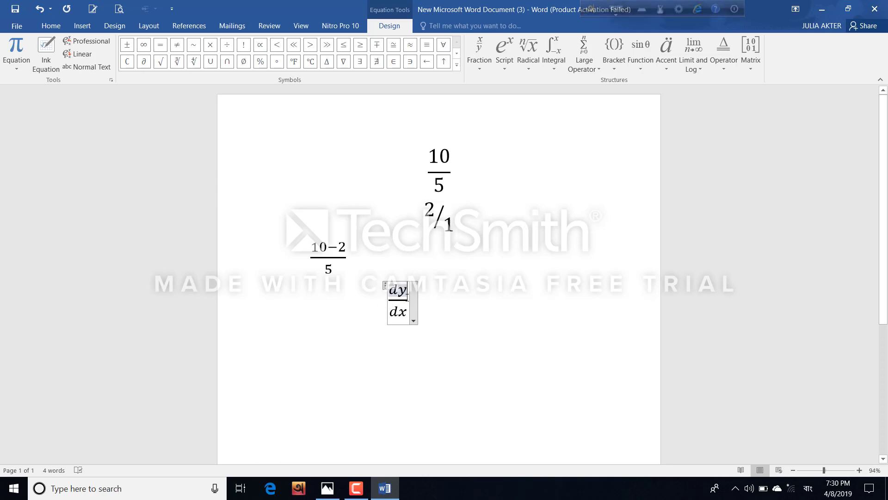
key("BackSpace")
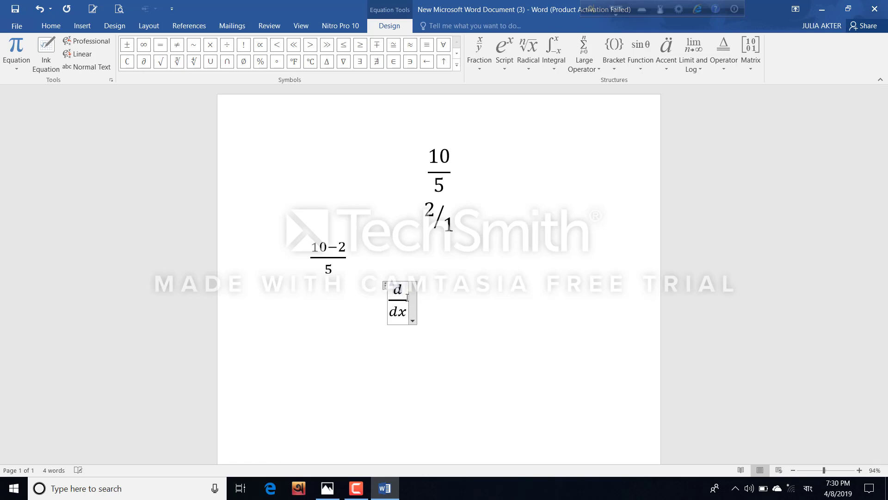
key("BackSpace")
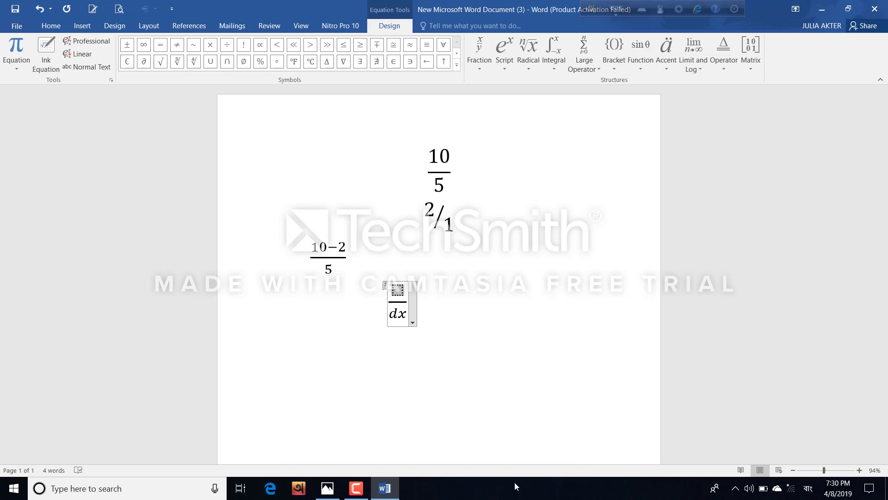
left_click(807, 489)
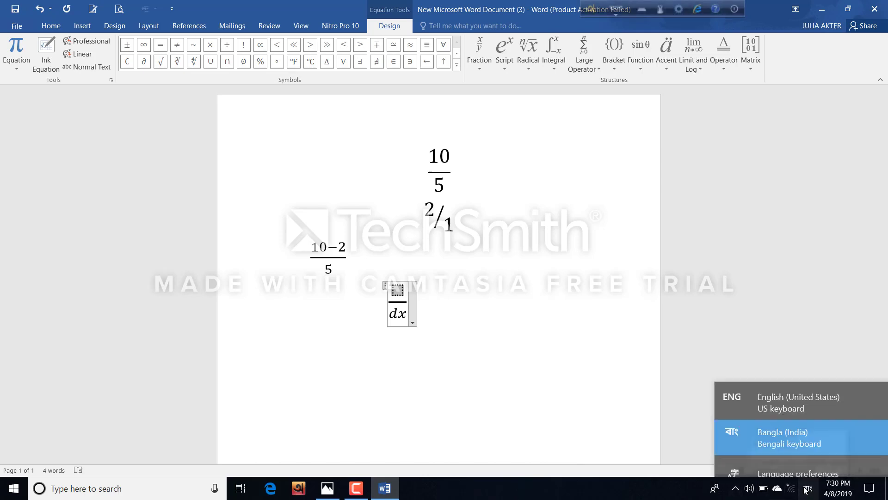
Type আববাহিকা as the numerator and replace dx with ক্ষেত্রফল in the denominator.
left_click(815, 393)
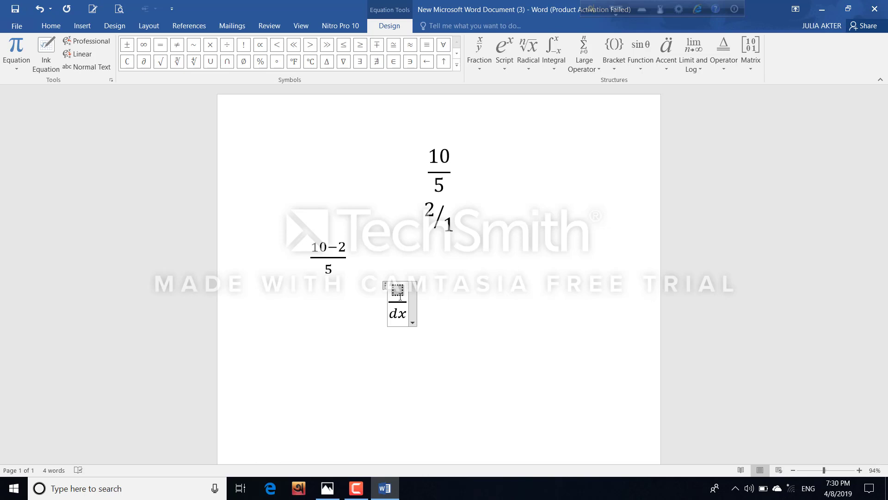
type("a")
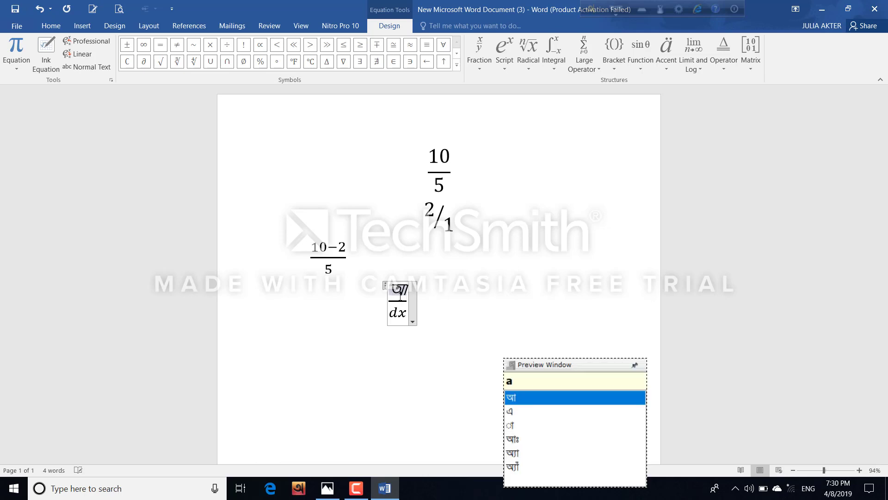
type("boba")
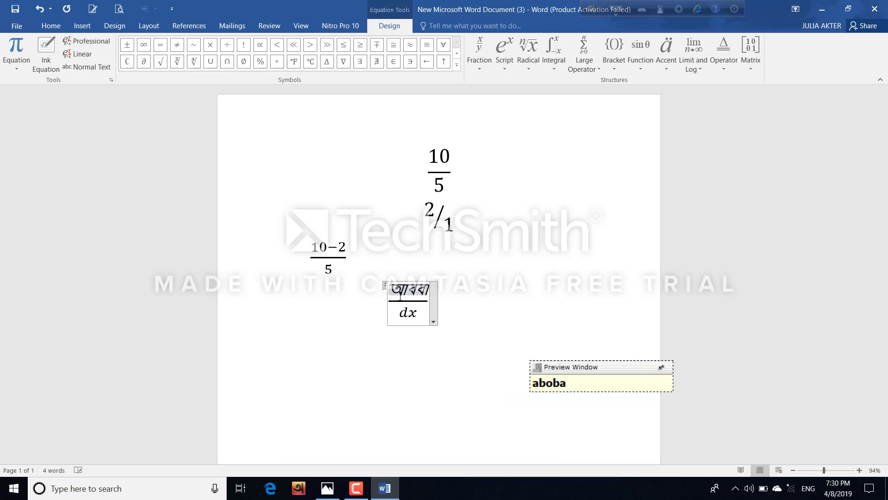
type("hika")
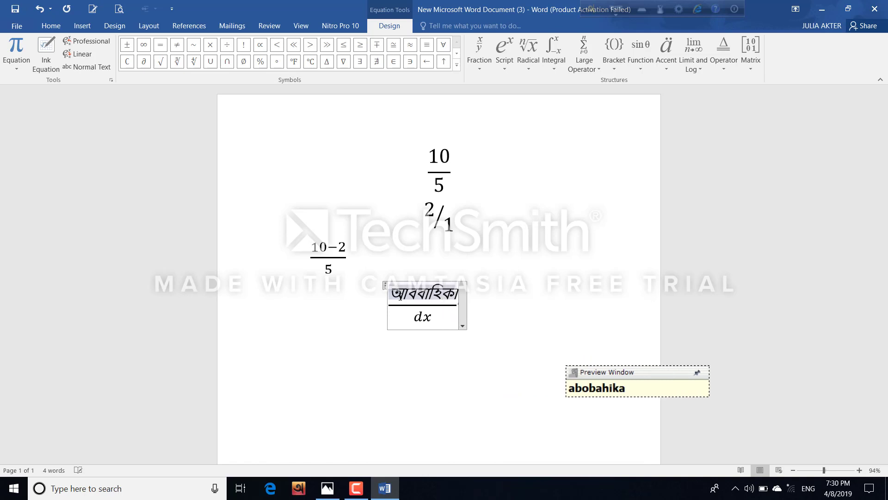
key("Down")
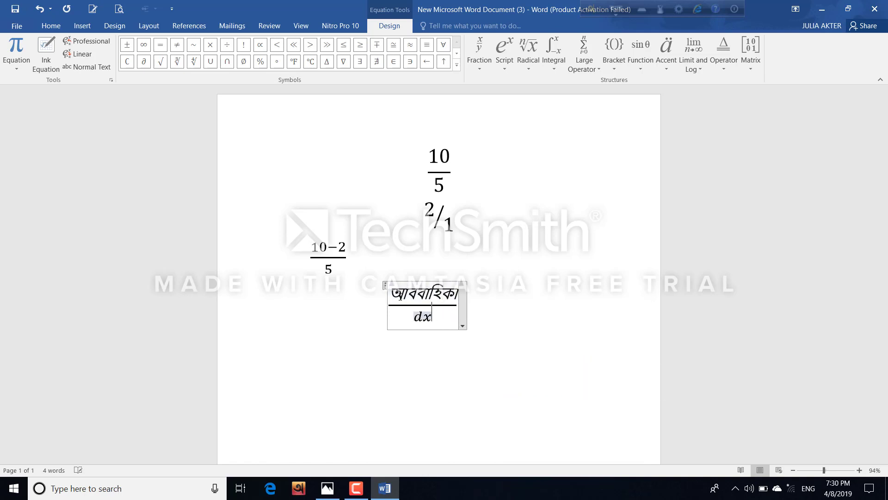
key("BackSpace")
key("BackSpace")
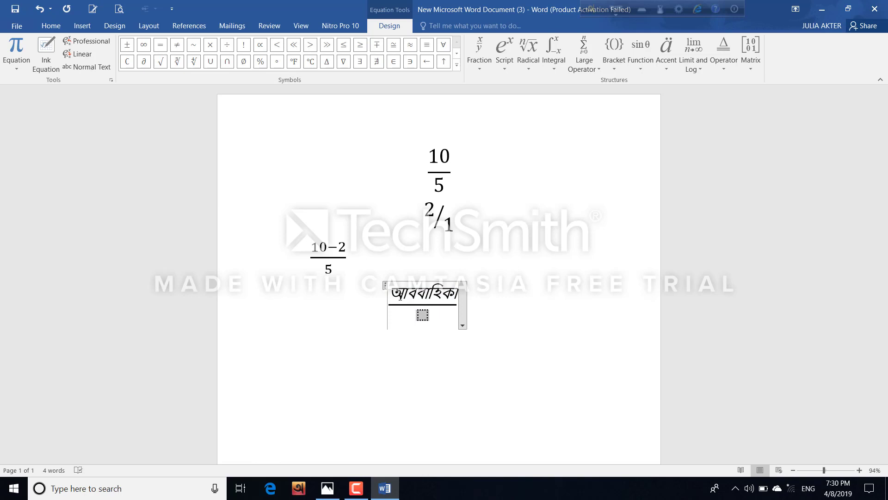
type("kkhetr")
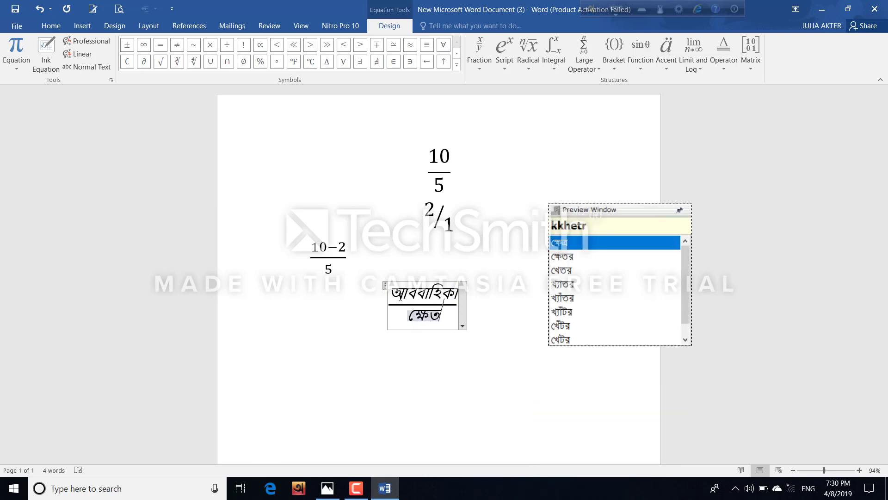
type("f")
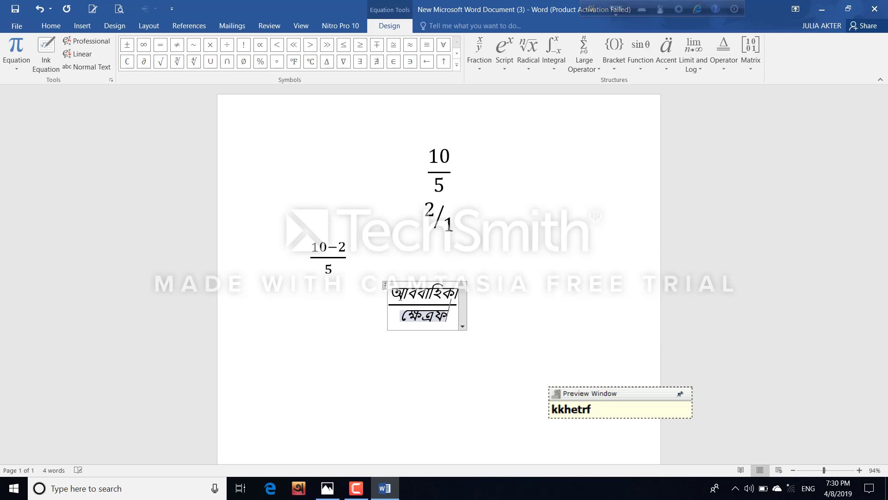
type("ol")
key("space")
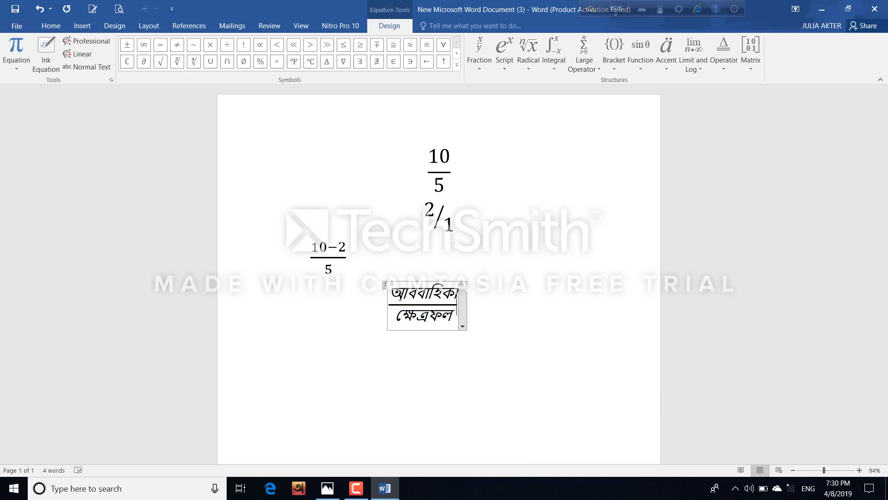
Put the cursor back in the ক্ষেত্রফল denominator and browse the equation symbol gallery categories.
left_click(495, 312)
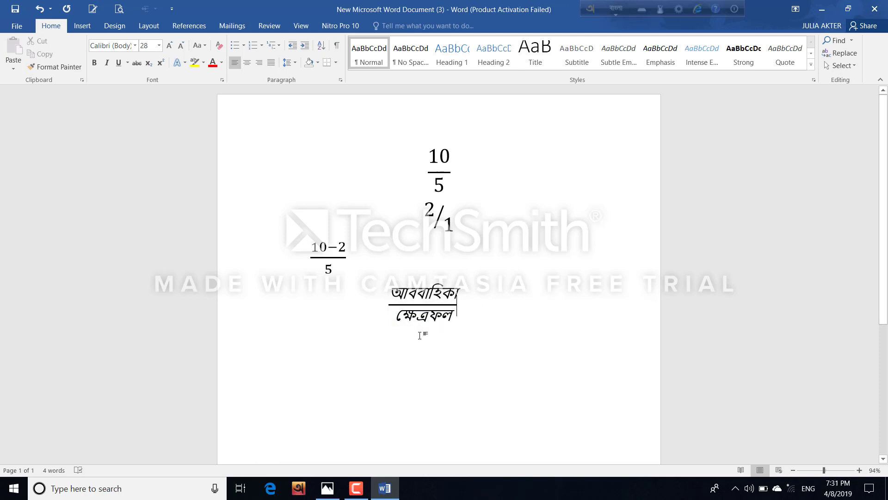
left_click(453, 317)
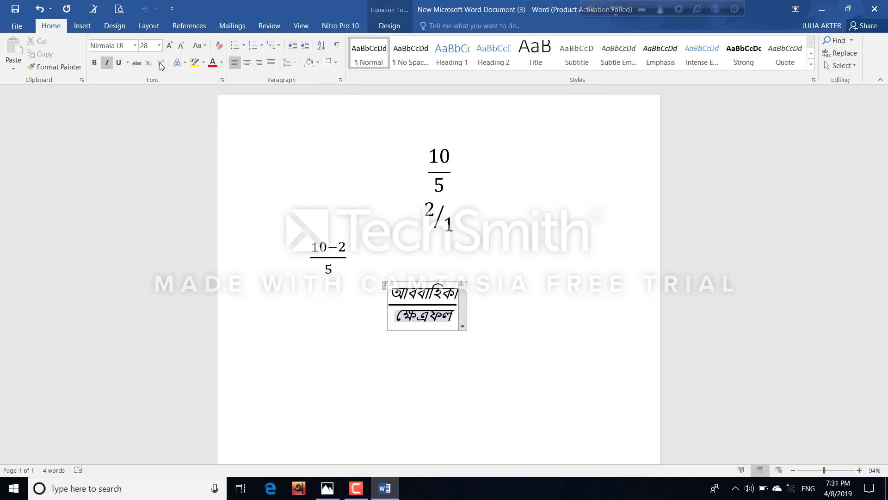
left_click(84, 28)
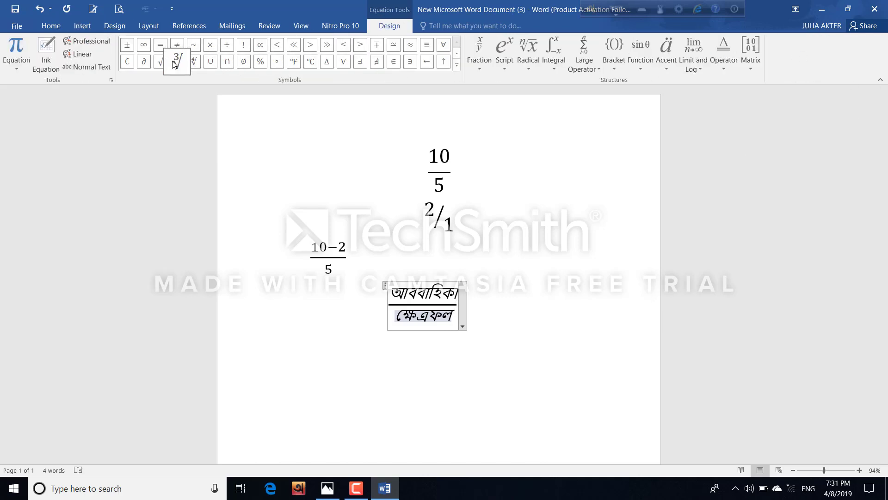
left_click(457, 65)
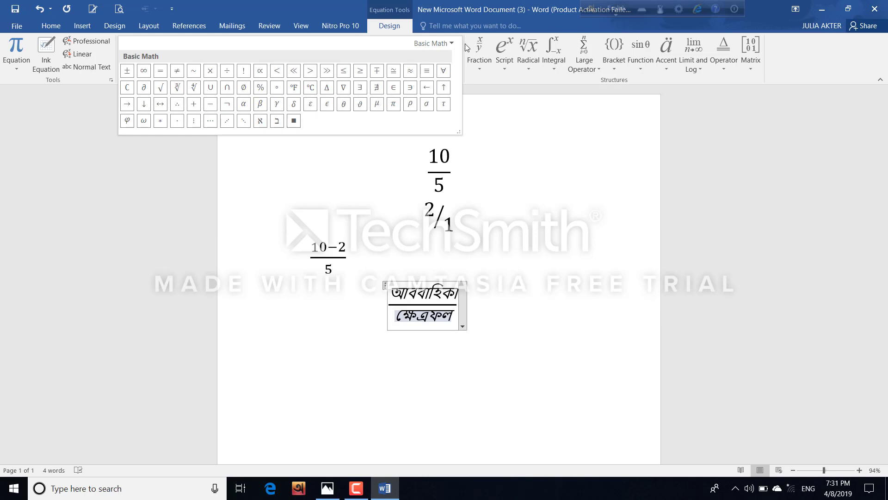
left_click(452, 43)
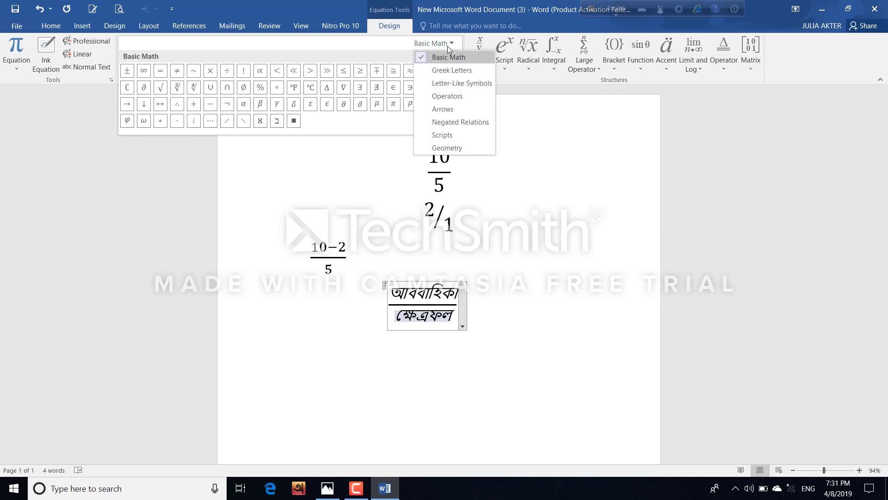
left_click(455, 43)
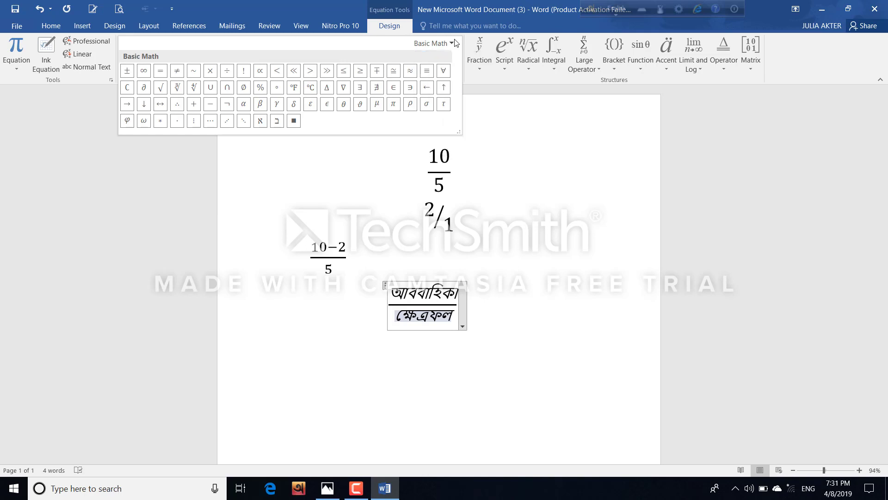
left_click(82, 28)
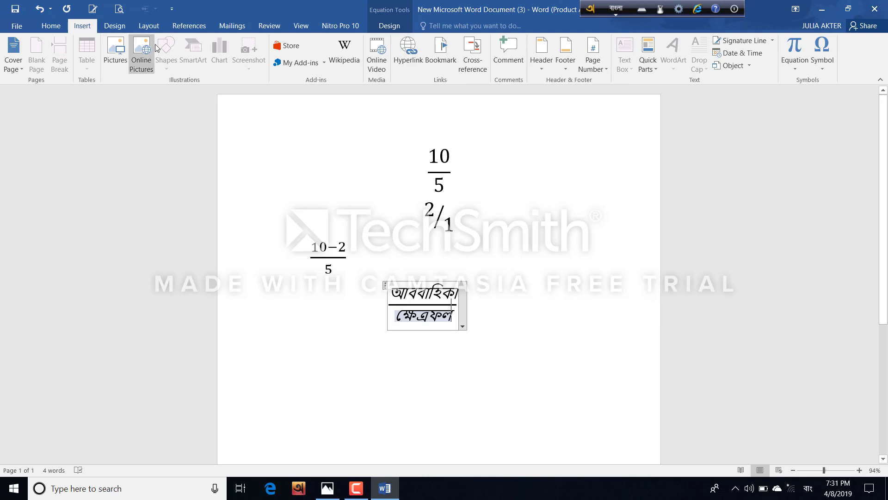
Append a superscript ² to ক্ষেত্রফল, exit the equation, and start a new line.
left_click(827, 51)
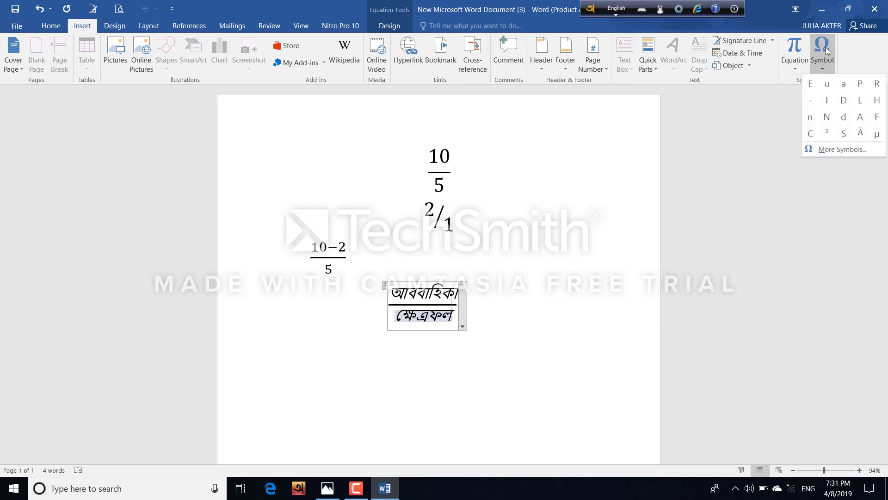
left_click(828, 133)
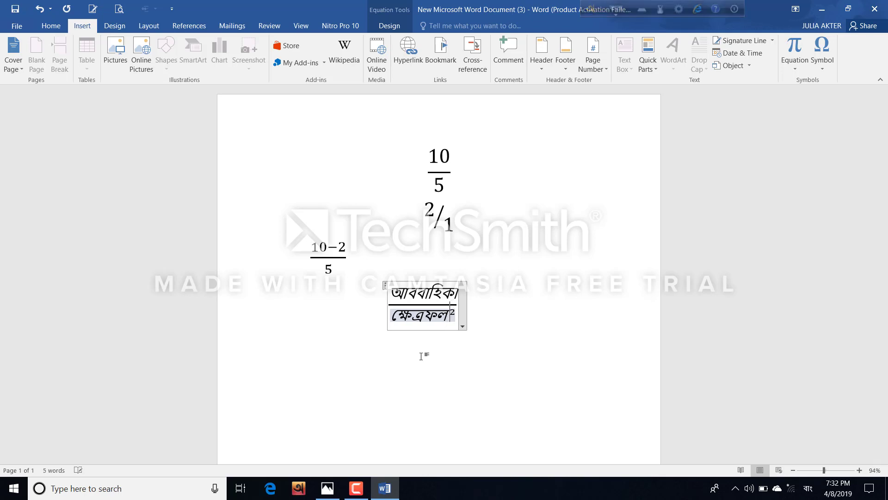
left_click(491, 319)
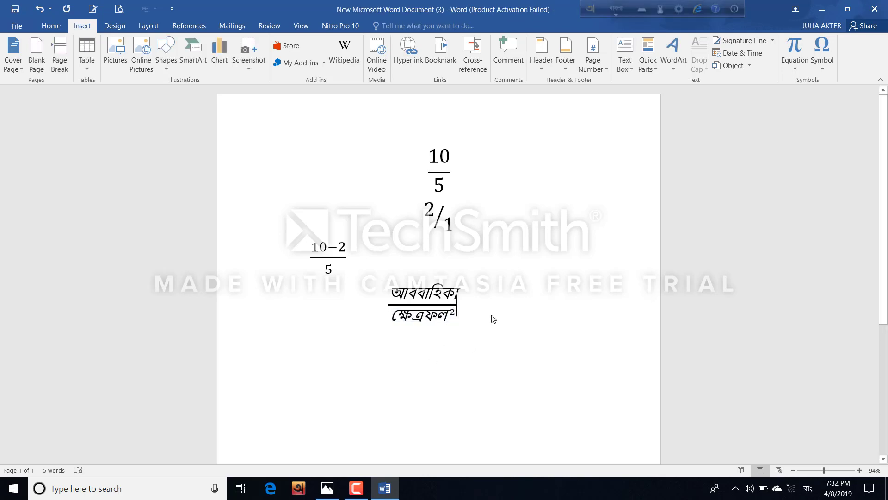
key("Return")
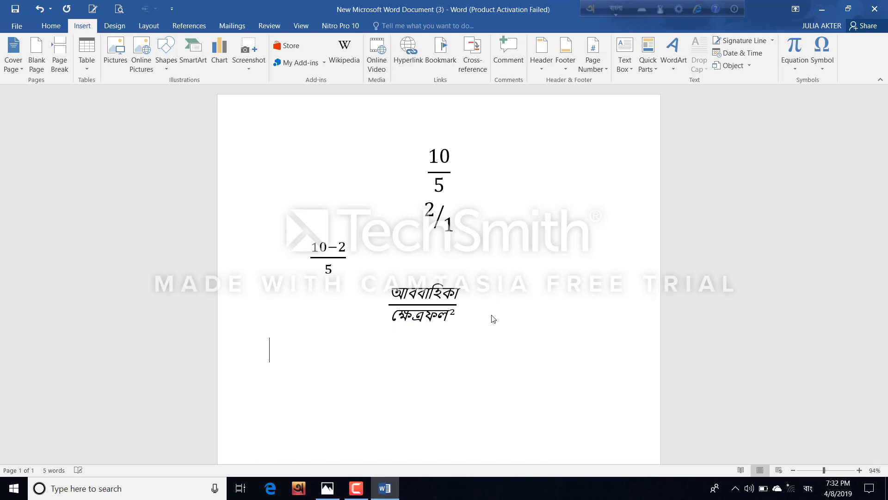